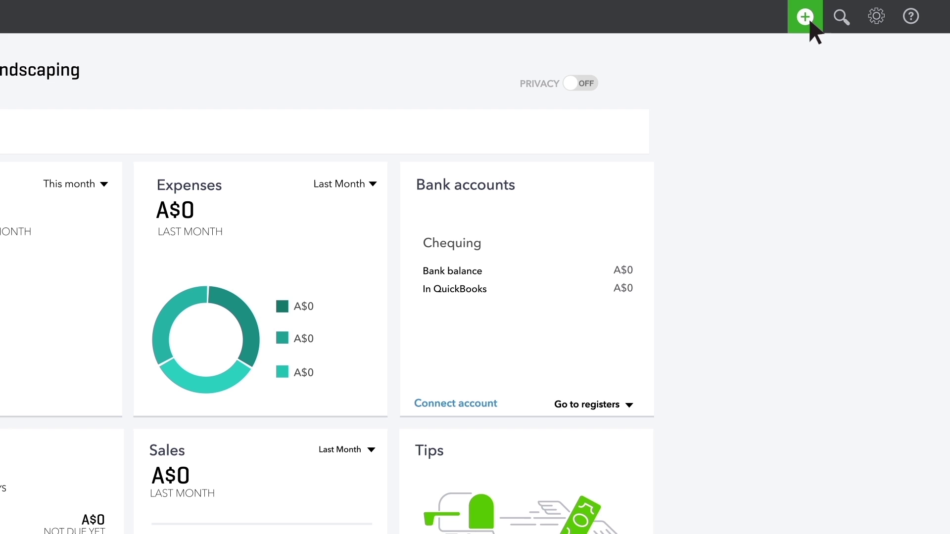
- Start a new bill for supplier Flower Wholesale on Net 30 terms
{"action": "left_click", "coordinate": [806, 17]}
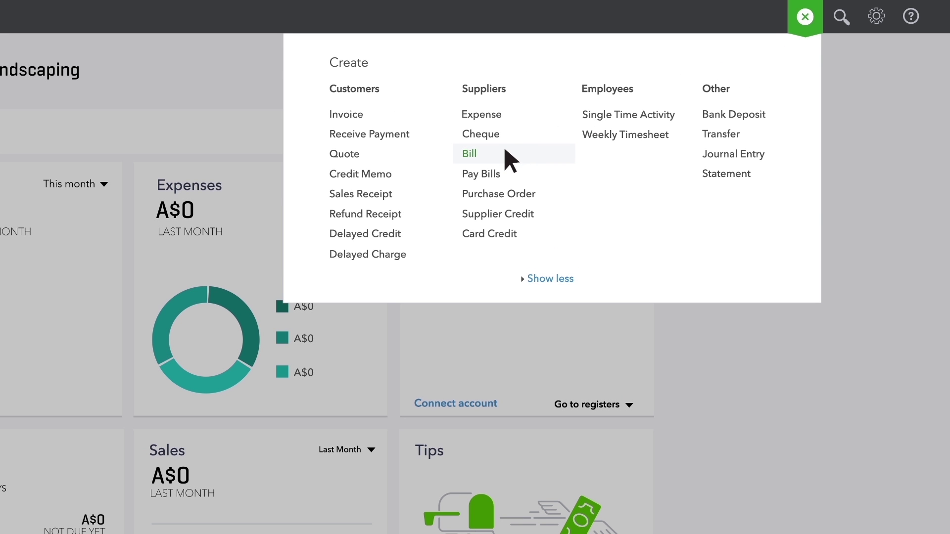
{"action": "left_click", "coordinate": [511, 158]}
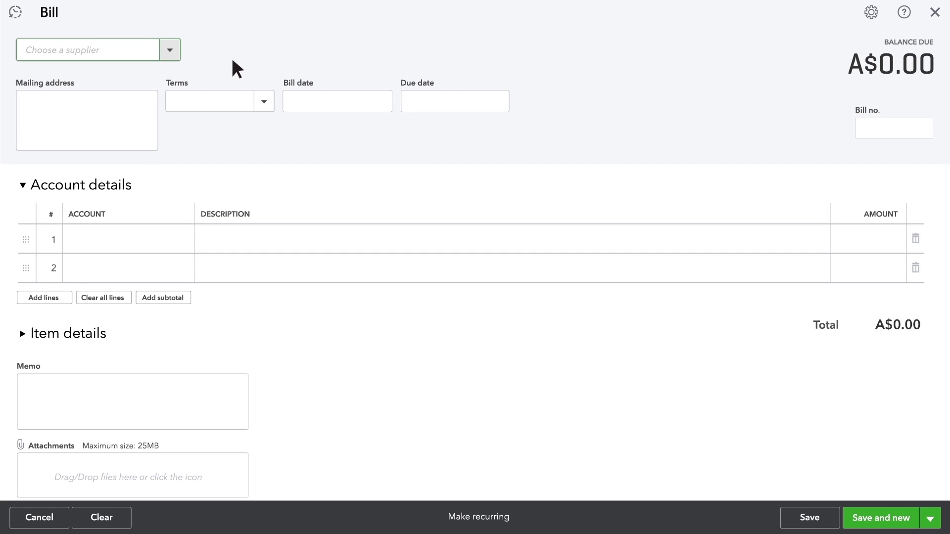
{"action": "left_click", "coordinate": [172, 49]}
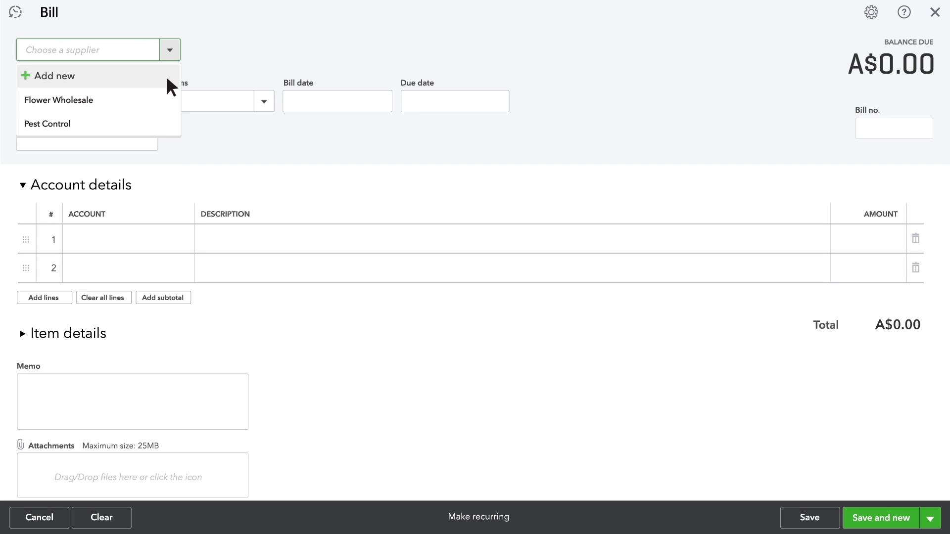
{"action": "left_click", "coordinate": [161, 100]}
{"action": "left_click", "coordinate": [265, 100]}
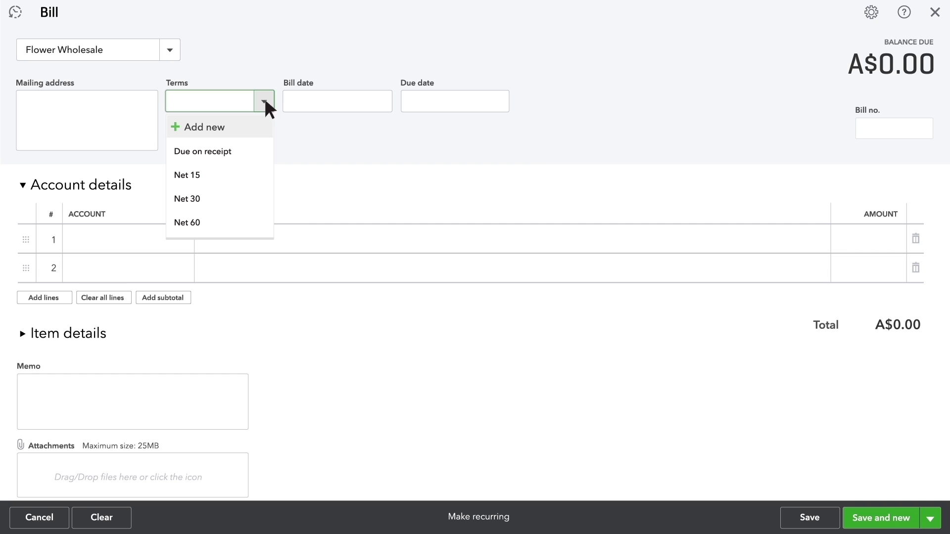
{"action": "left_click", "coordinate": [252, 198]}
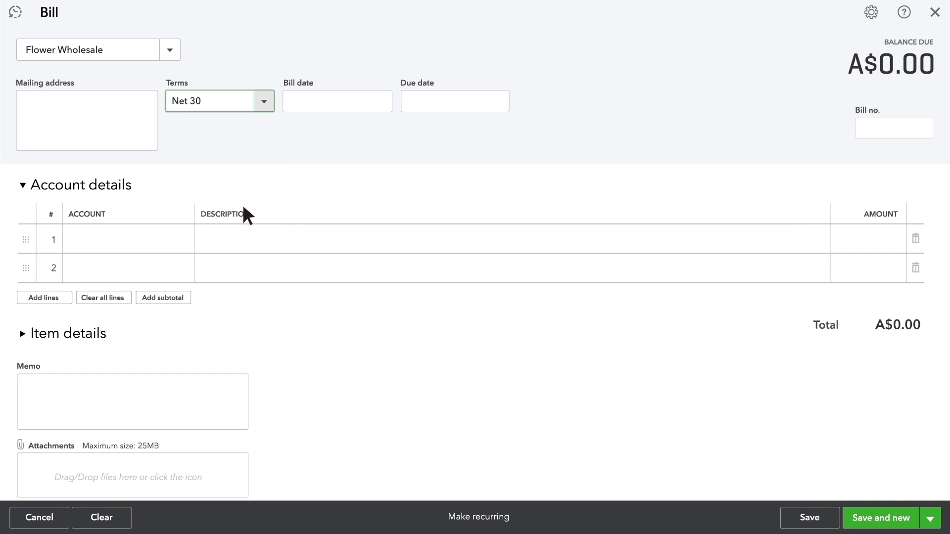
- Charge A$100 to Equipment Rental on the bill line, then save and close the bill
{"action": "left_click", "coordinate": [222, 233]}
{"action": "left_click", "coordinate": [183, 239]}
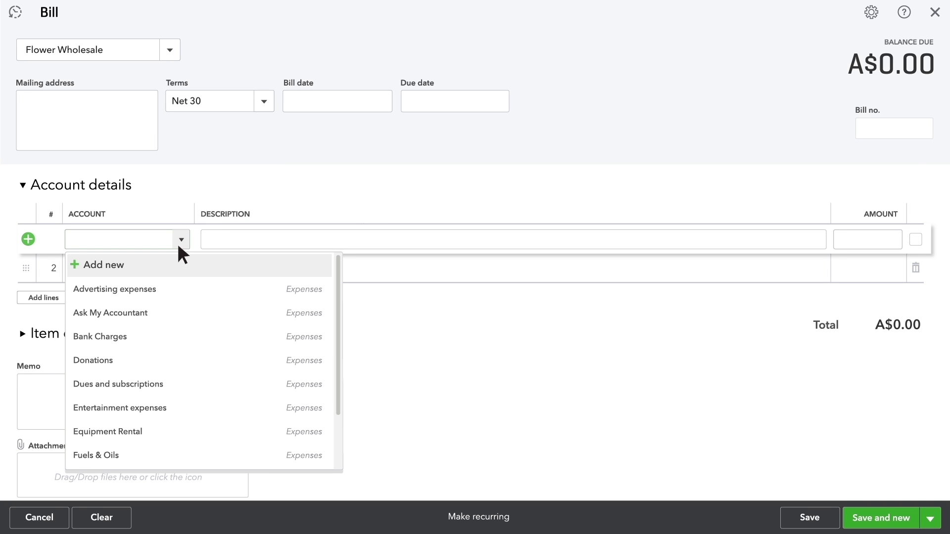
{"action": "left_click", "coordinate": [179, 431]}
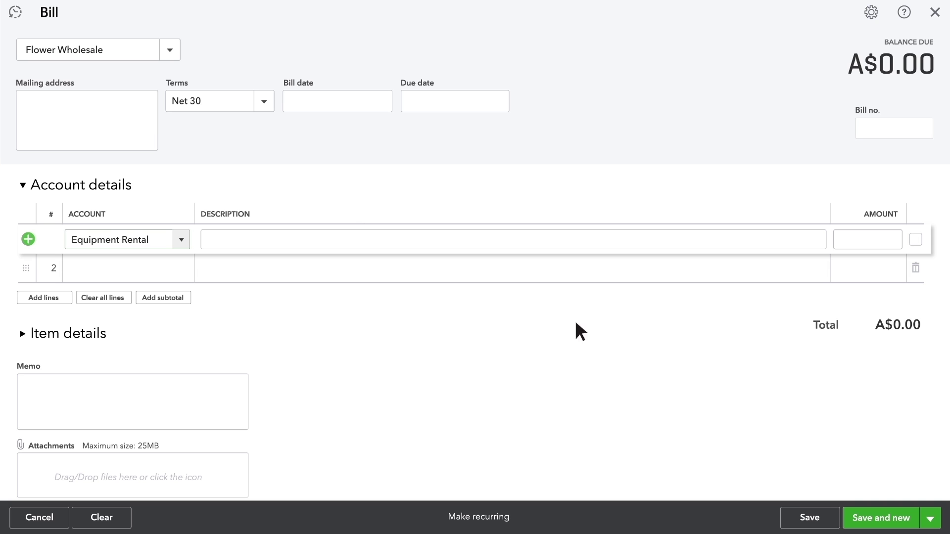
{"action": "left_click", "coordinate": [867, 240]}
{"action": "type", "text": "100"}
{"action": "left_click", "coordinate": [893, 294]}
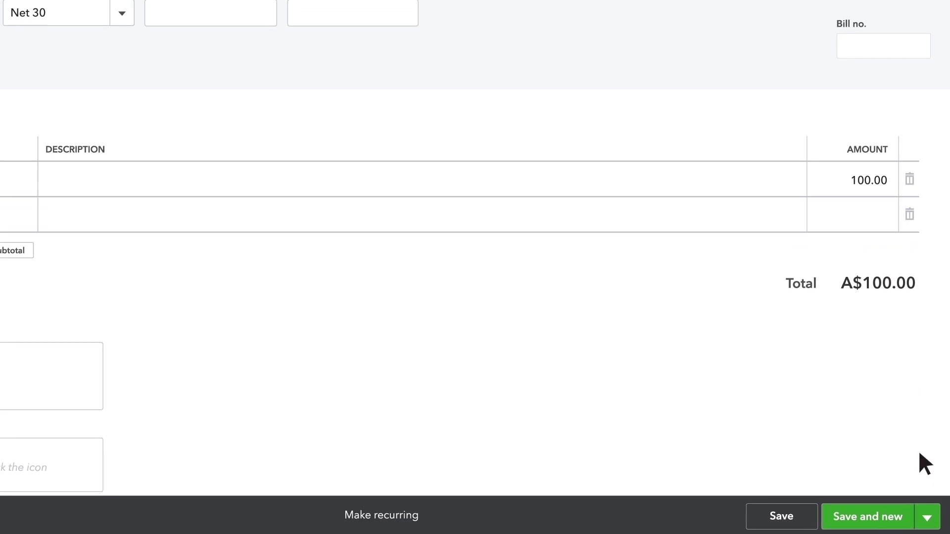
{"action": "left_click", "coordinate": [927, 517]}
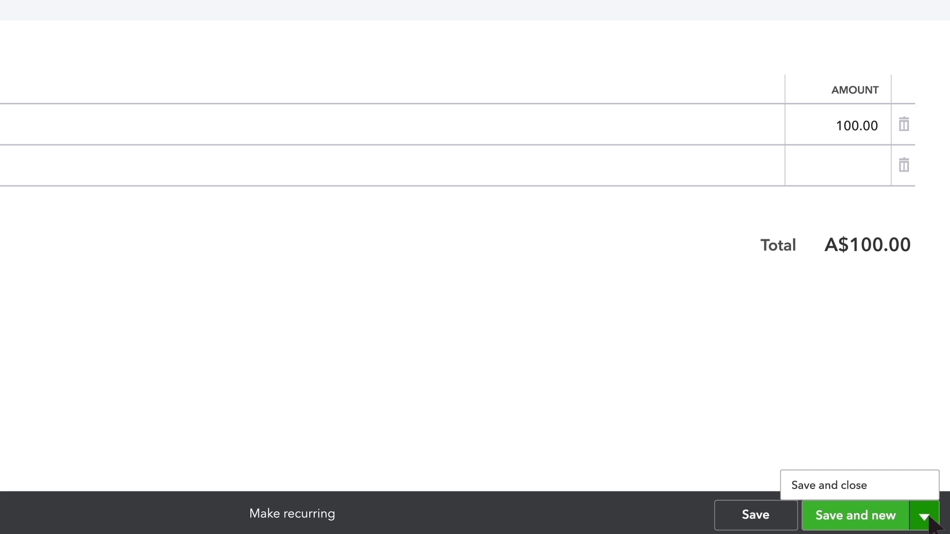
{"action": "left_click", "coordinate": [928, 490]}
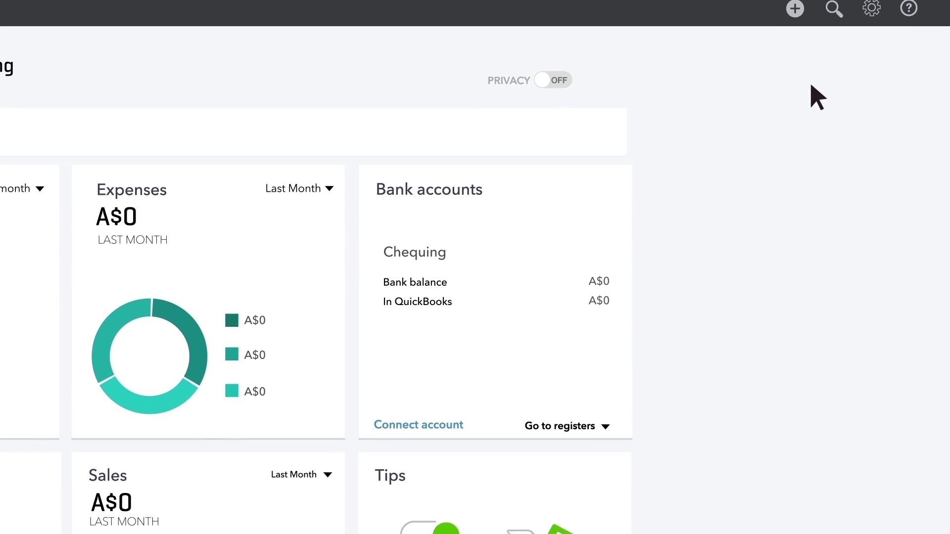
- Record a A$100 cheque from Chequing to Flower Wholesale for Equipment Rental and save it
{"action": "left_click", "coordinate": [794, 19]}
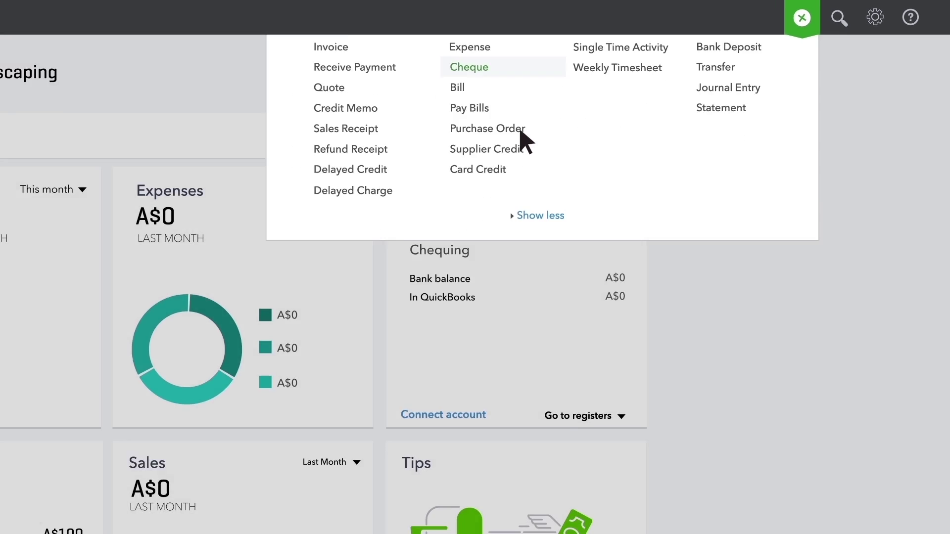
{"action": "left_click", "coordinate": [499, 138]}
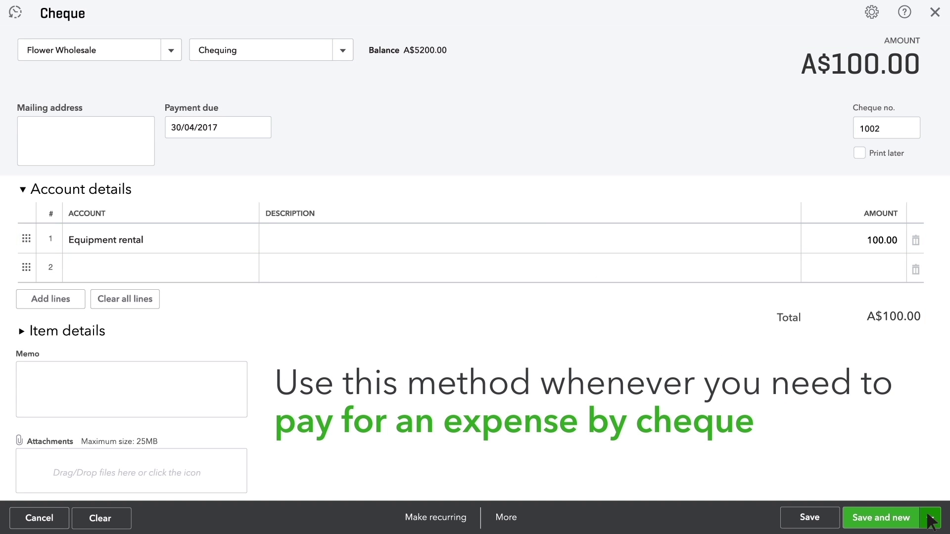
{"action": "left_click", "coordinate": [931, 518]}
{"action": "left_click", "coordinate": [933, 499]}
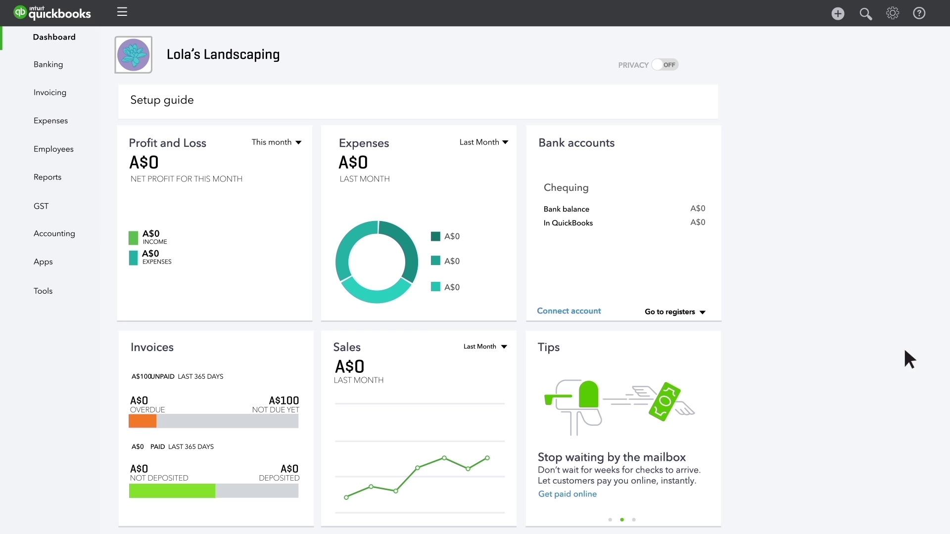
- Save a A$100 Business Card Visa expense to Flower Wholesale for Equipment Rental
{"action": "left_click", "coordinate": [838, 14]}
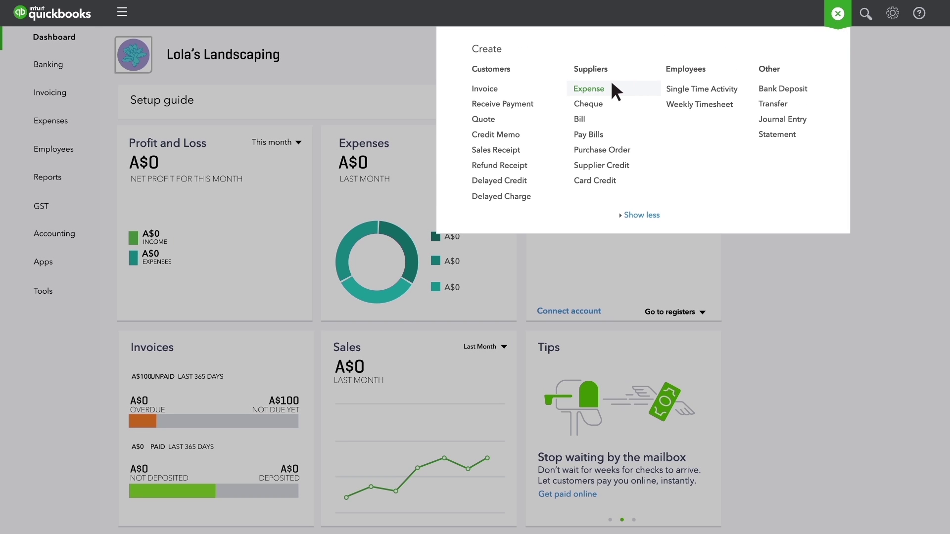
{"action": "left_click", "coordinate": [611, 87]}
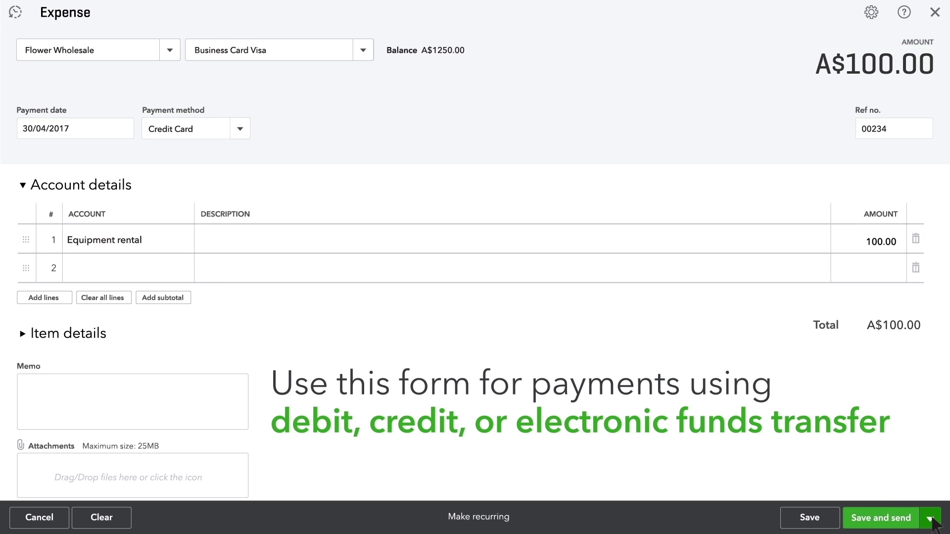
{"action": "left_click", "coordinate": [930, 518]}
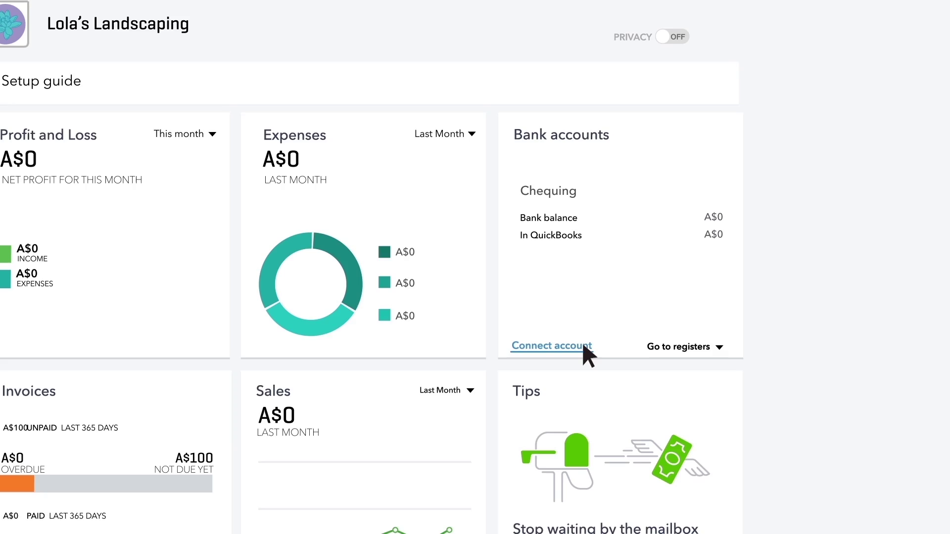
- Sign in to the bank and link account …1234 with account type Chequing
{"action": "left_click", "coordinate": [582, 343]}
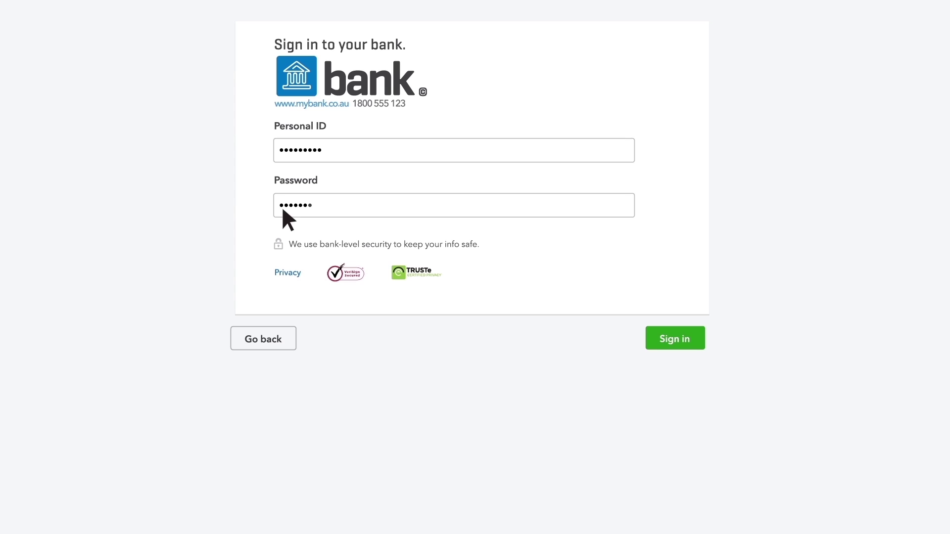
{"action": "left_click", "coordinate": [652, 341]}
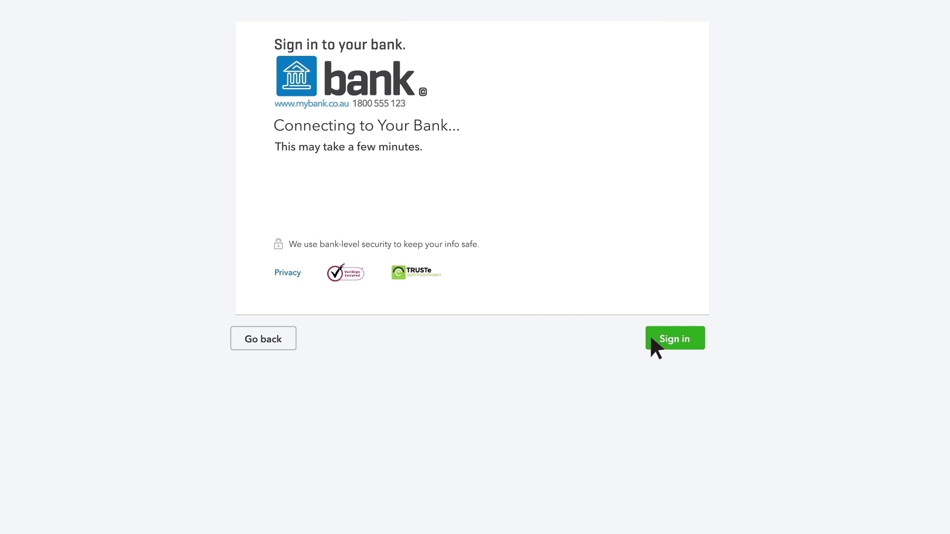
{"action": "left_click", "coordinate": [490, 165]}
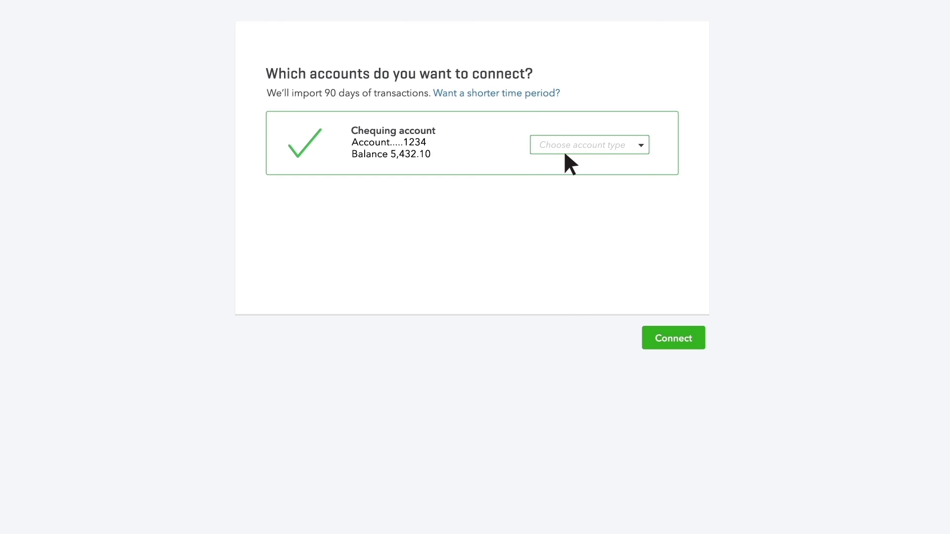
{"action": "left_click", "coordinate": [637, 142]}
{"action": "left_click", "coordinate": [638, 168]}
{"action": "left_click", "coordinate": [645, 335]}
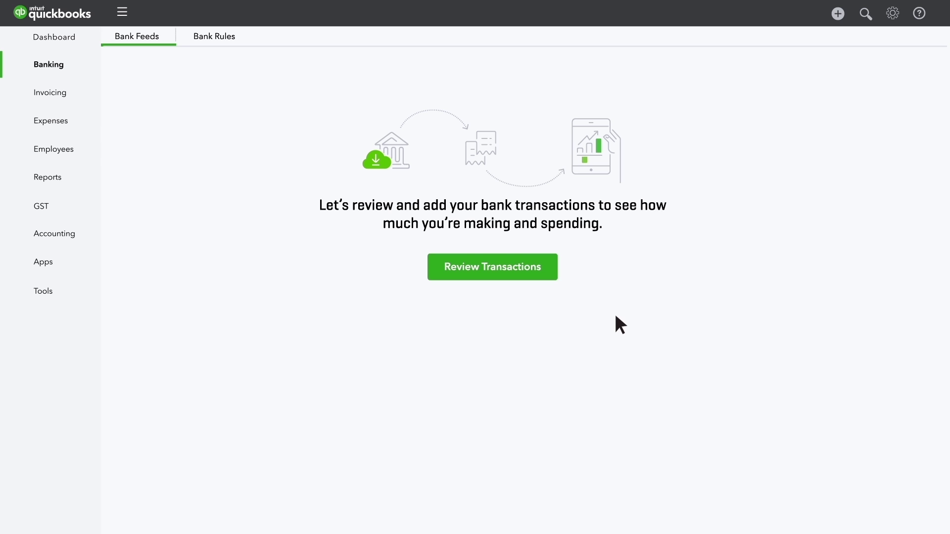
- Review the April transactions, adding the Staples purchase and six similar ones as office supplies
{"action": "left_click", "coordinate": [547, 276]}
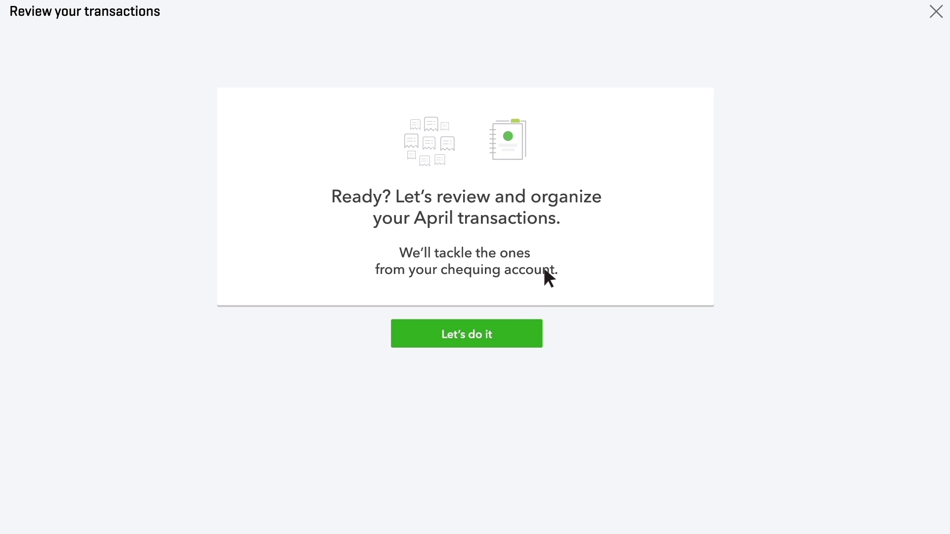
{"action": "left_click", "coordinate": [524, 334]}
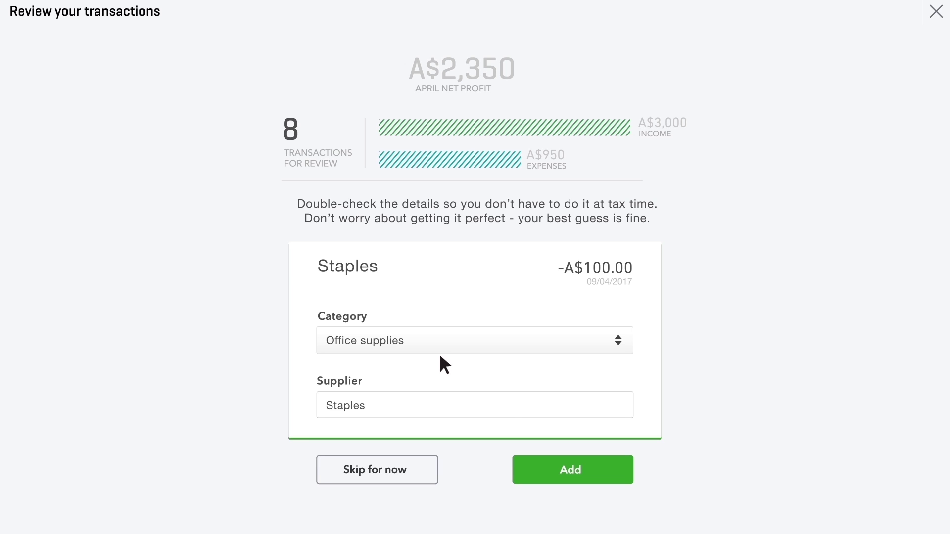
{"action": "left_click", "coordinate": [599, 471]}
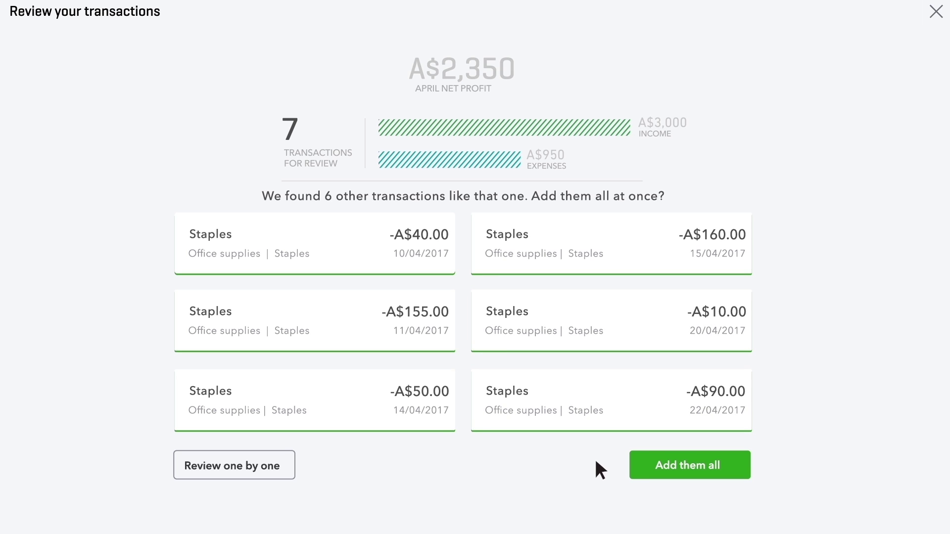
{"action": "left_click", "coordinate": [636, 462]}
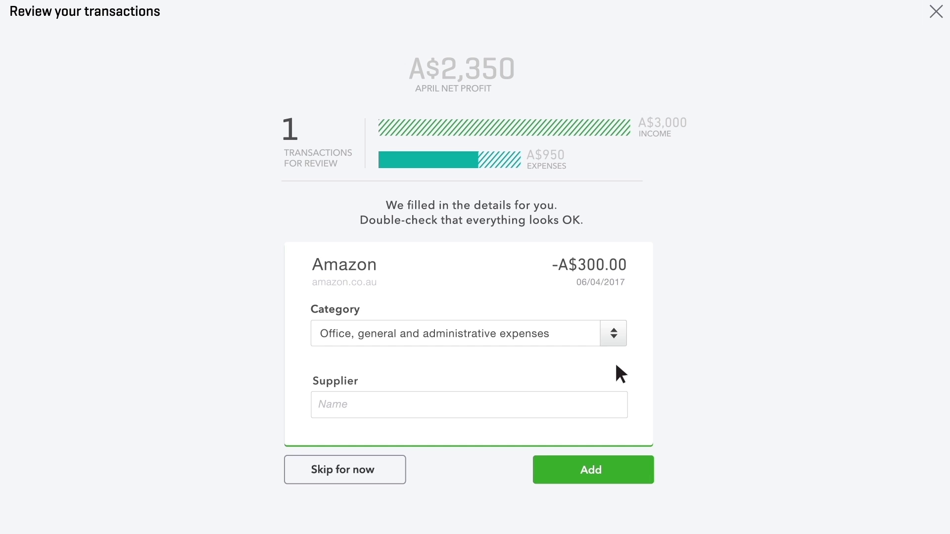
- File the A$300 Amazon purchase under Ask My Accountant and add it
{"action": "left_click", "coordinate": [614, 336]}
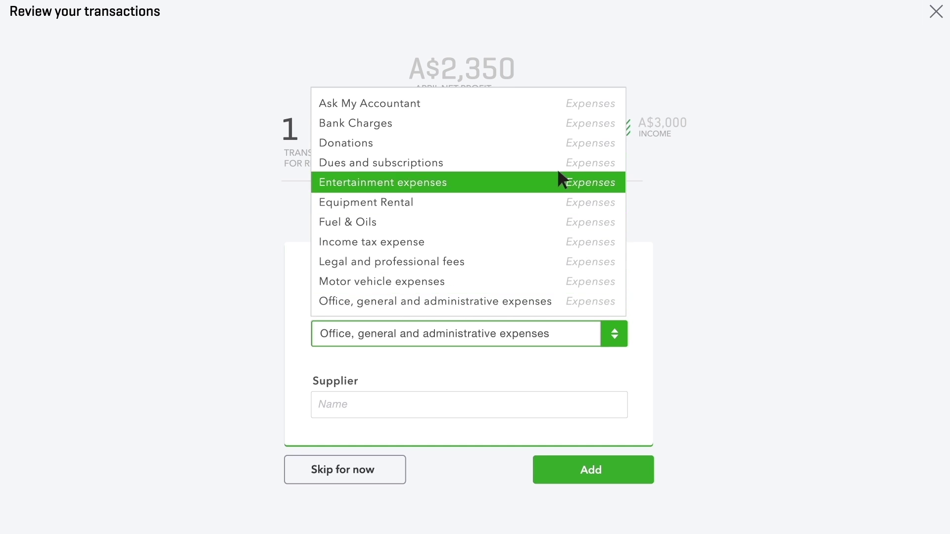
{"action": "left_click", "coordinate": [535, 102]}
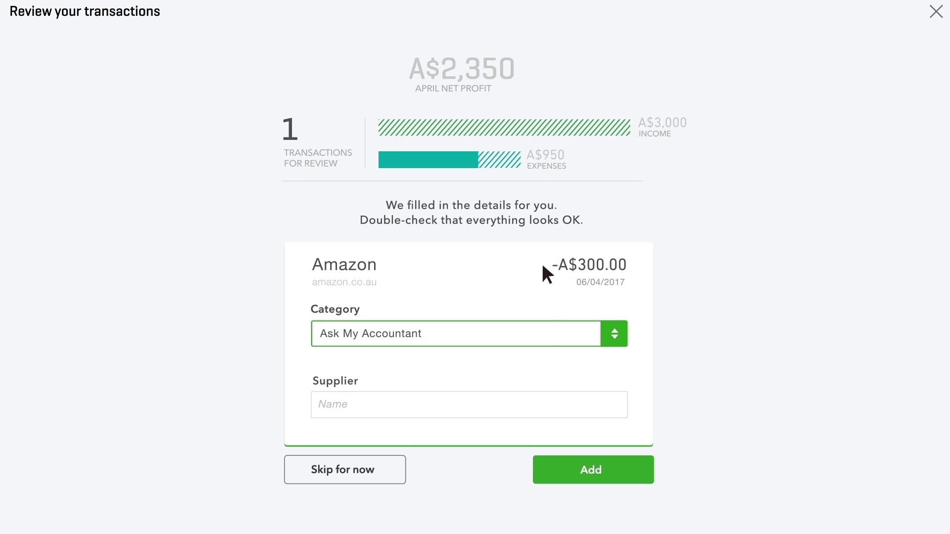
{"action": "left_click", "coordinate": [553, 468]}
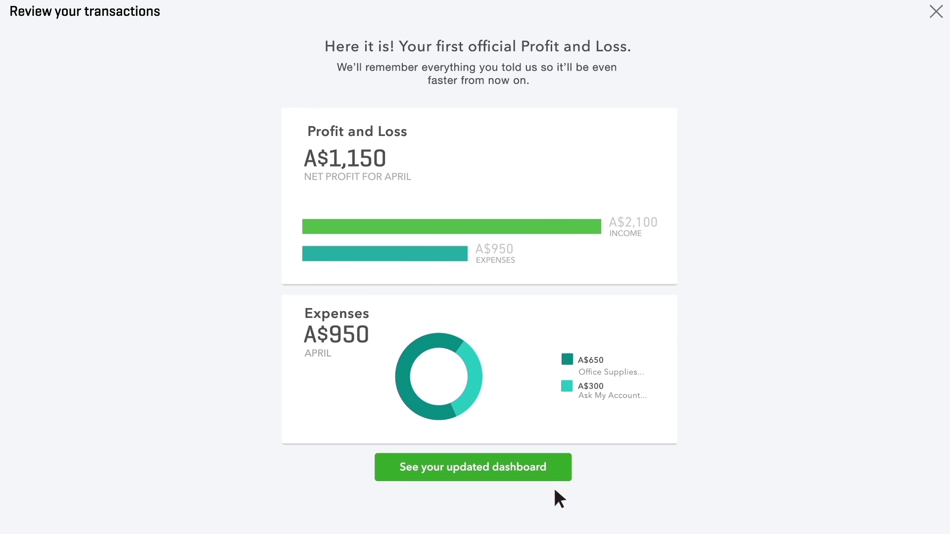
- From the updated dashboard, open the Chequing account's 23 transactions awaiting review
{"action": "left_click", "coordinate": [544, 466]}
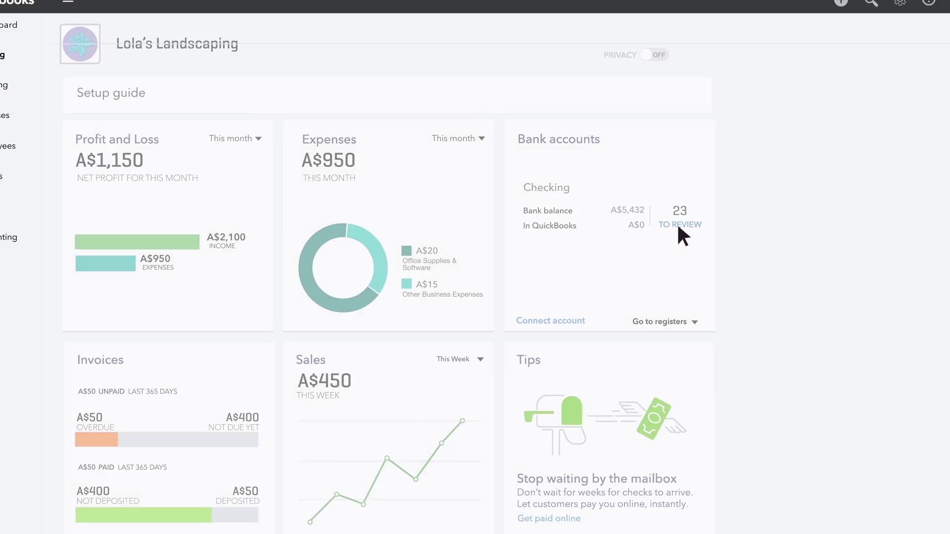
{"action": "left_click", "coordinate": [677, 224]}
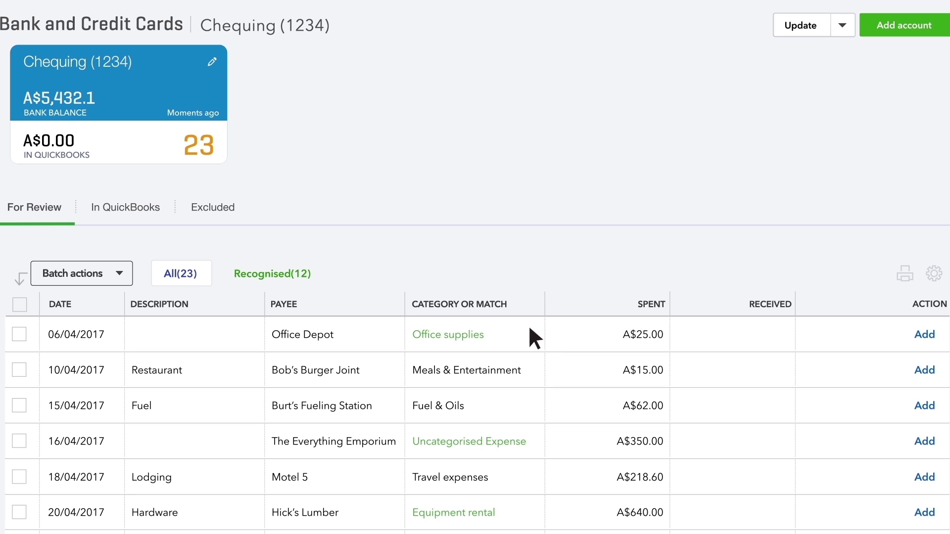
- Add the Office Depot and Bob's Burger Joint entries; categorise Everything Emporium's A$350 as Office supplies
{"action": "left_click", "coordinate": [927, 338]}
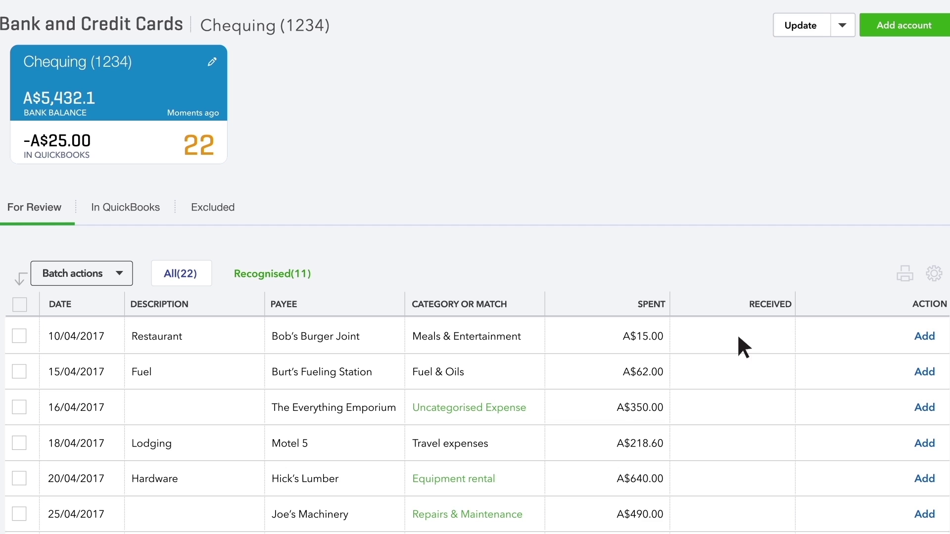
{"action": "left_click", "coordinate": [925, 338]}
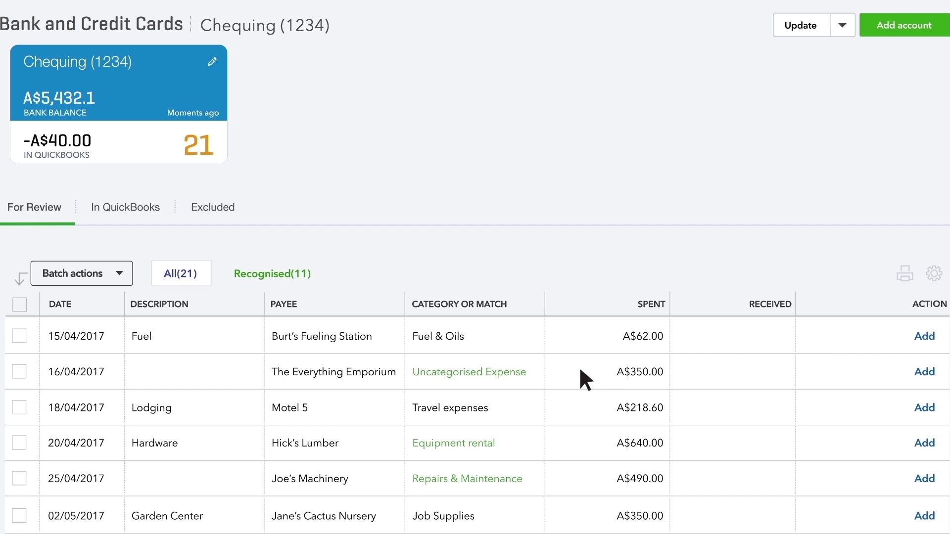
{"action": "left_click", "coordinate": [571, 368]}
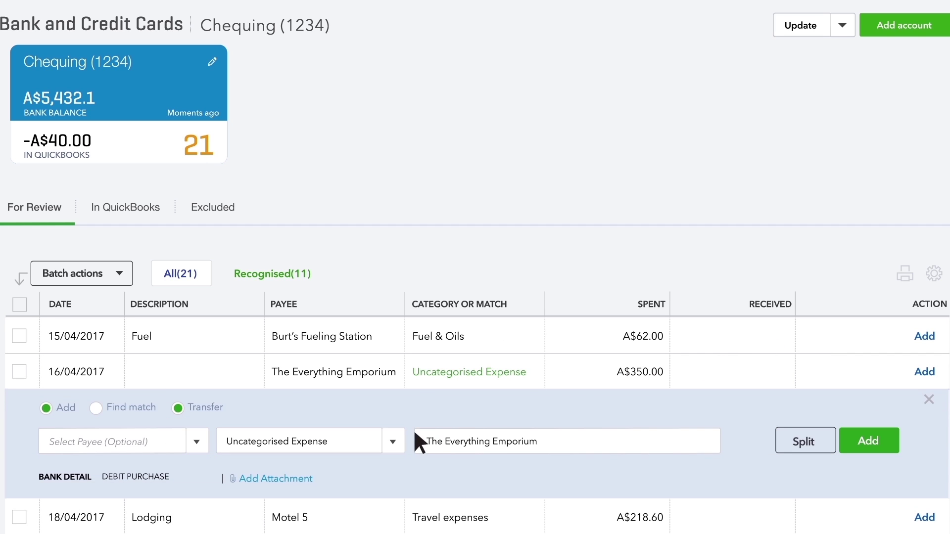
{"action": "left_click", "coordinate": [393, 441]}
{"action": "left_click_drag", "start_coordinate": [398, 337], "coordinate": [398, 265]}
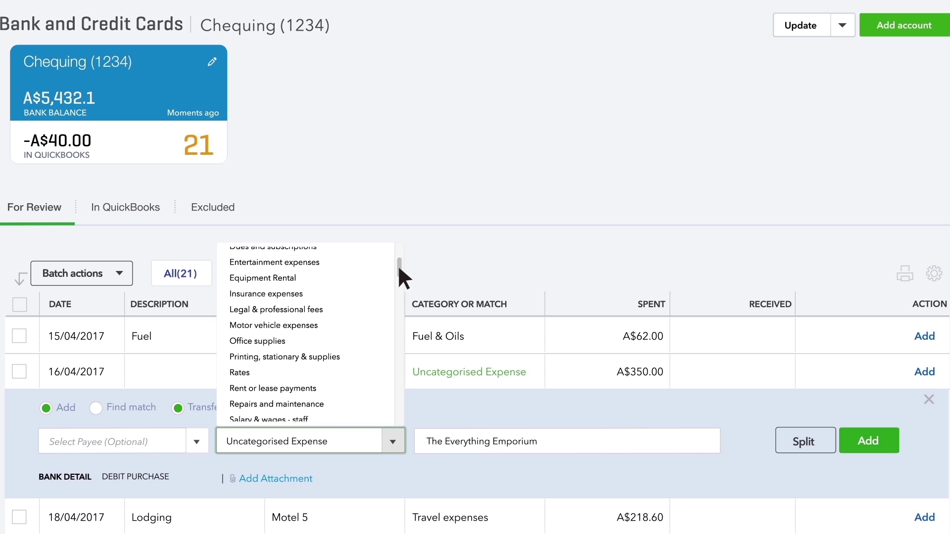
{"action": "left_click", "coordinate": [364, 346]}
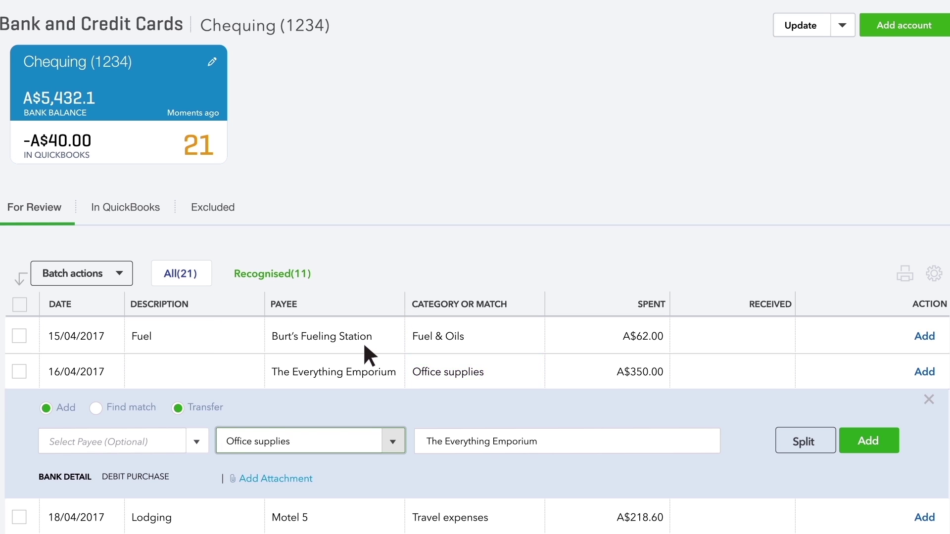